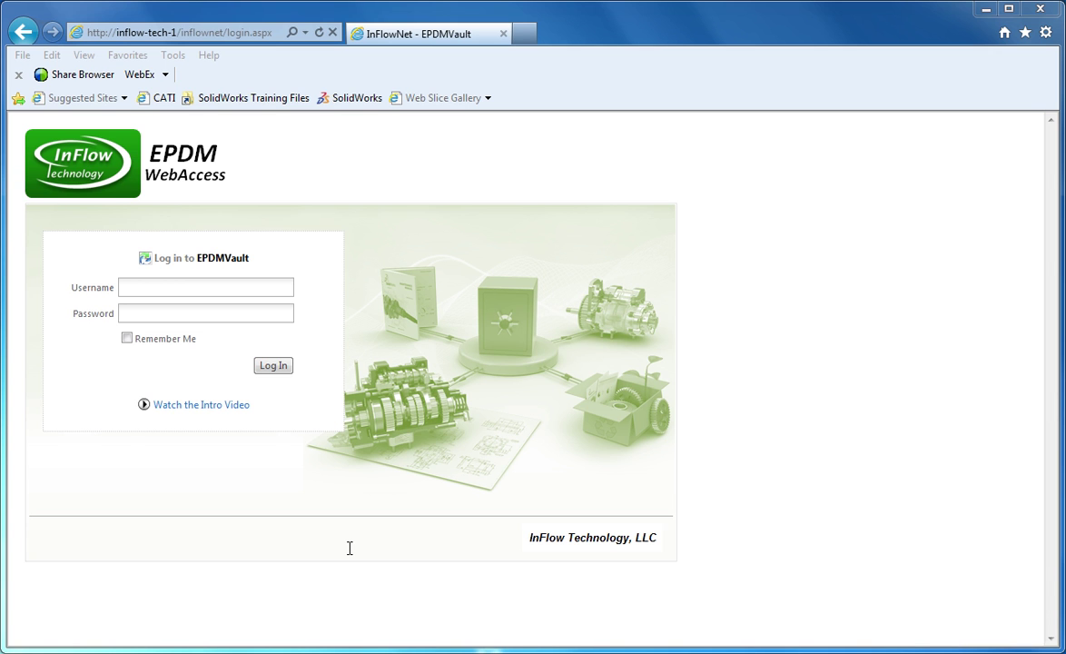
- Log into the EPDMVault with the administrator username and password
click(190, 287)
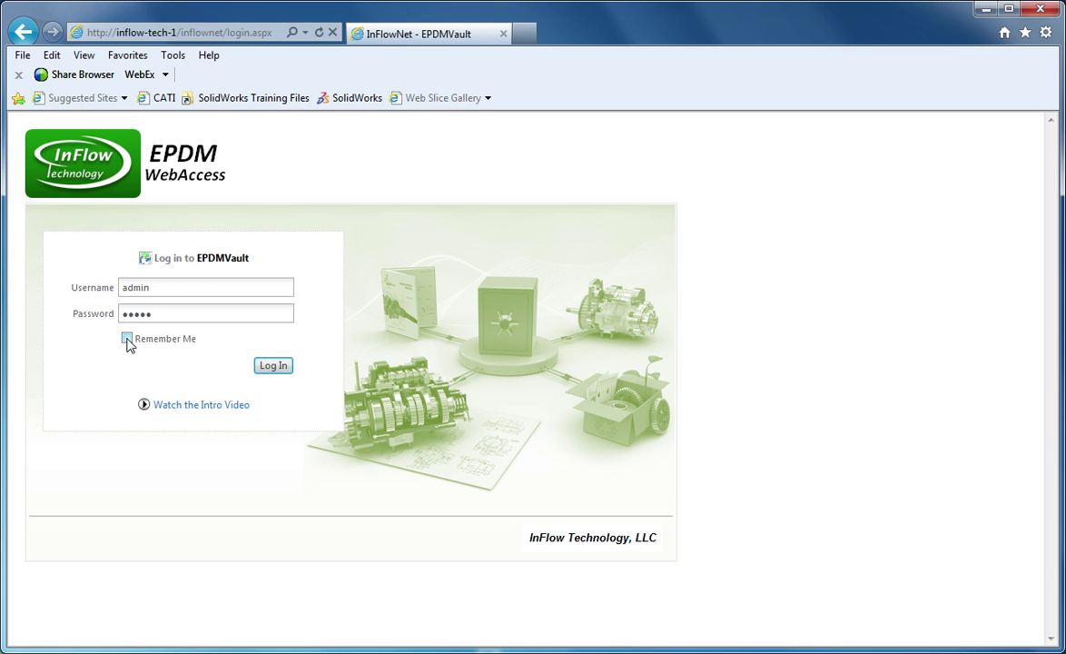
click(273, 368)
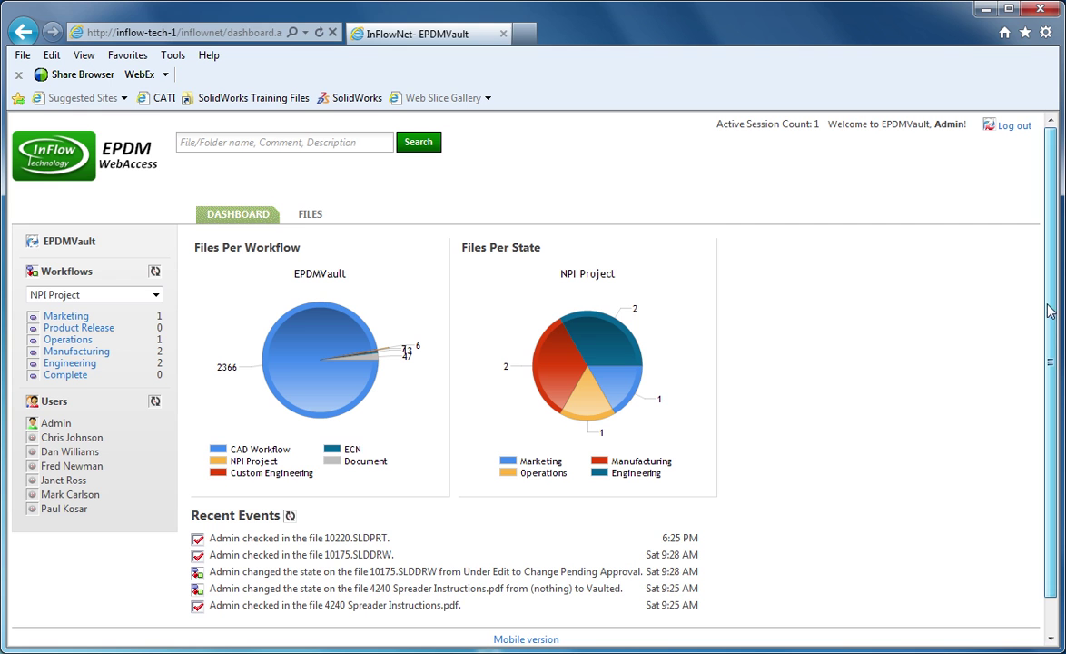
- Show Custom Engineering workflow statistics and list its Pending Review Board files
click(155, 295)
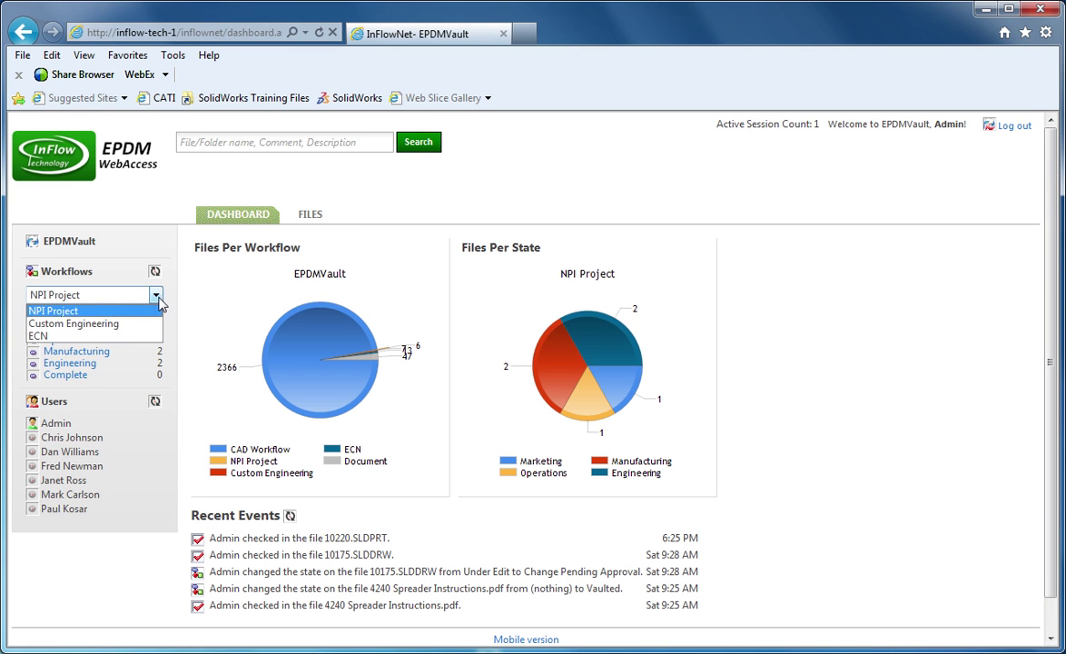
click(93, 323)
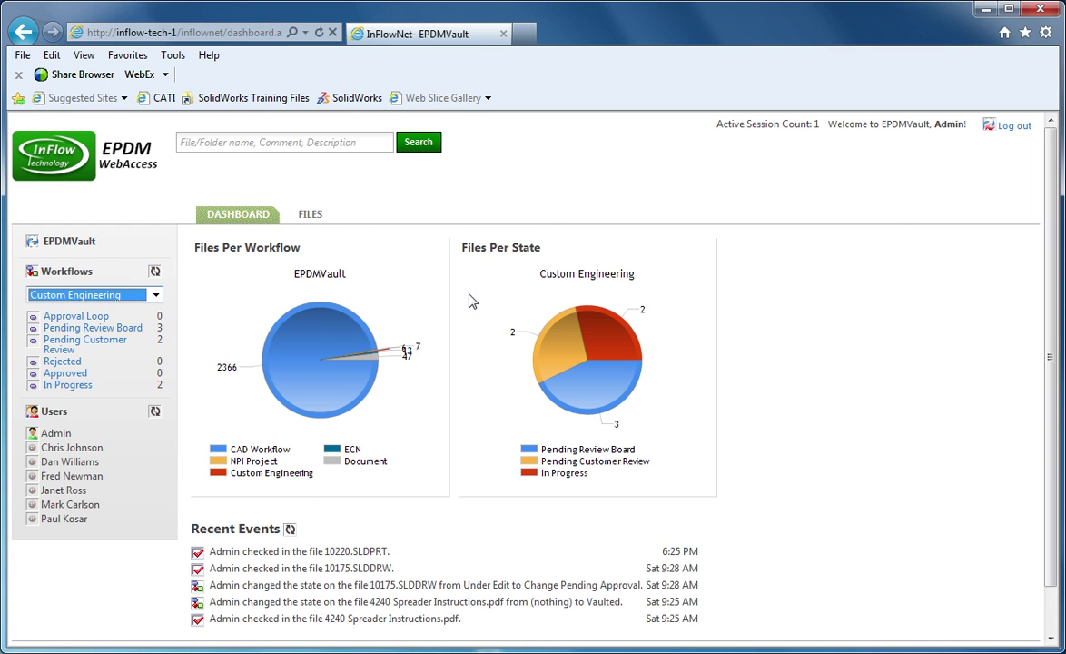
click(609, 380)
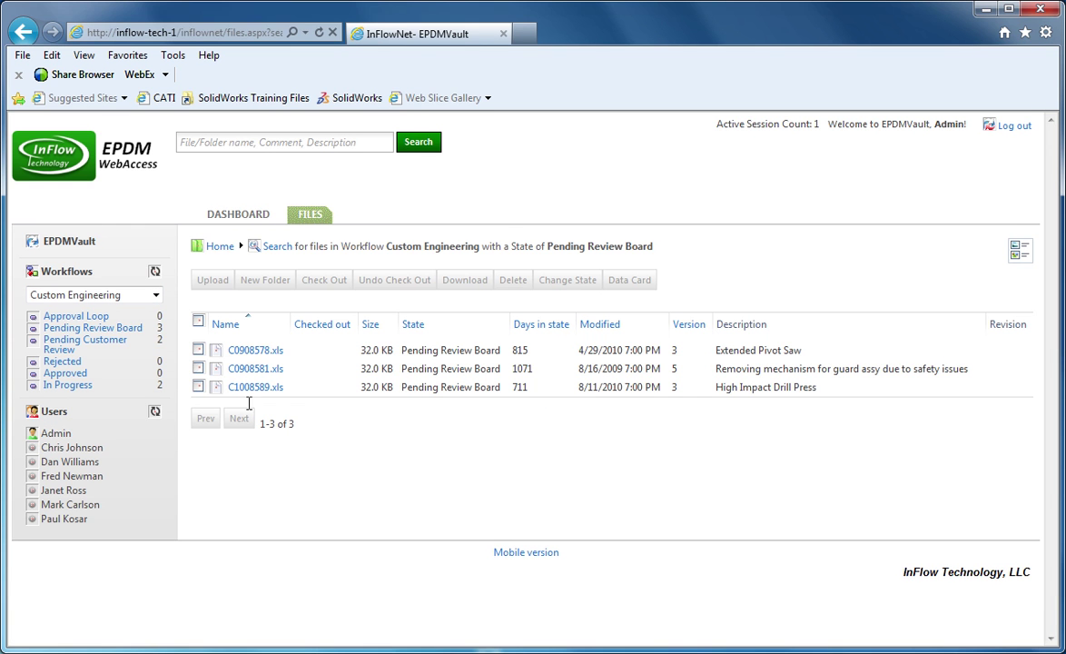
- Sort by Days in state, preview C1008589.xls, then go to its C1008589 folder
click(537, 326)
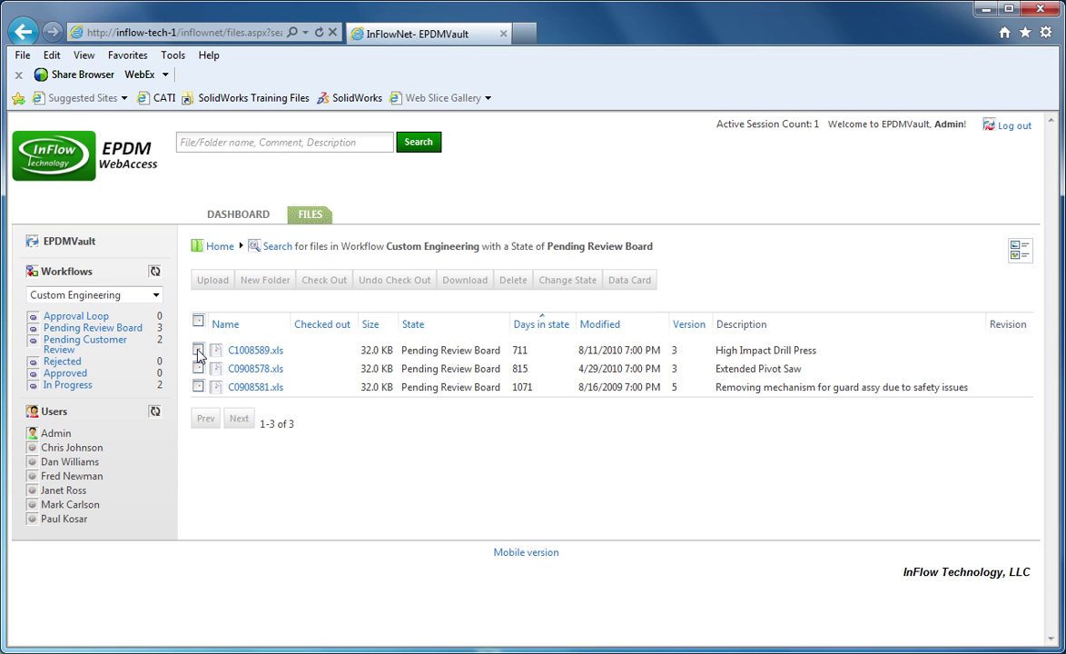
click(199, 353)
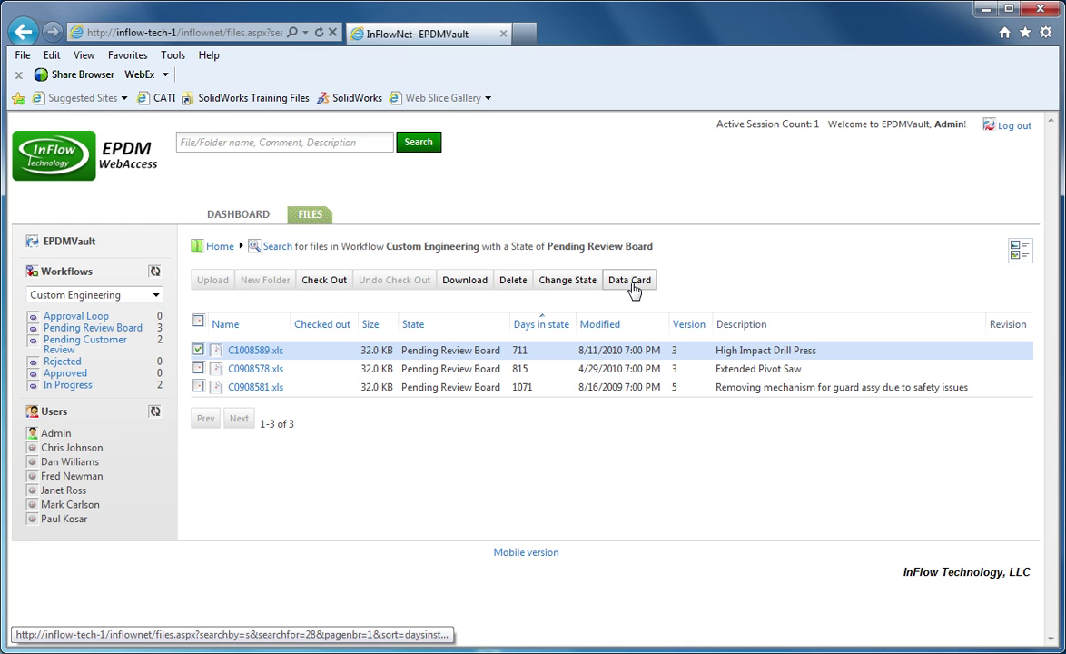
click(257, 351)
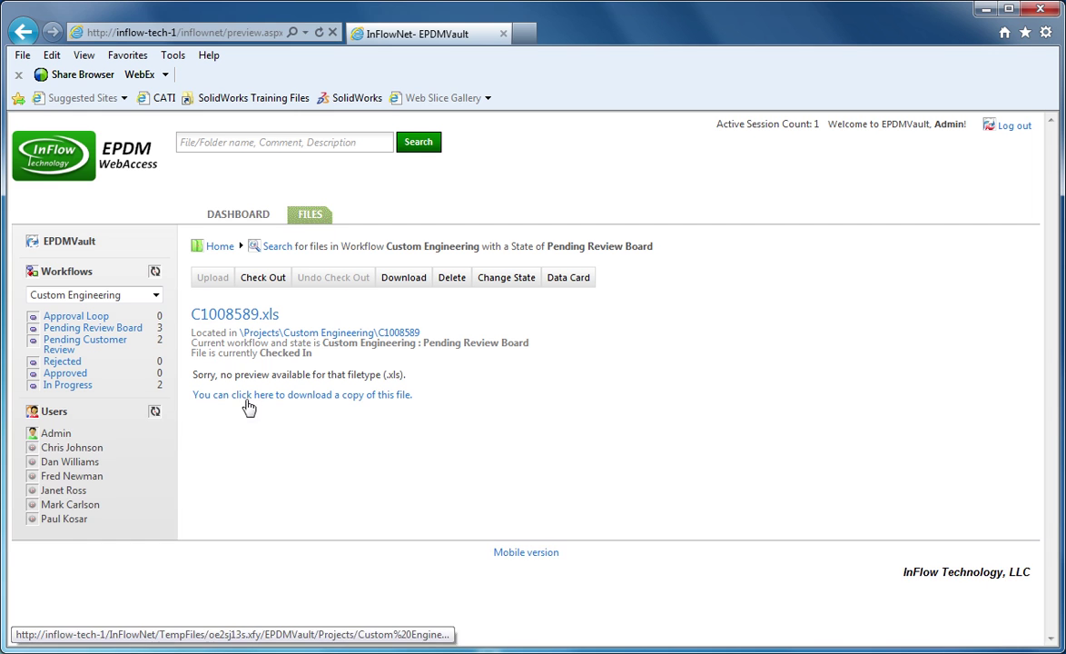
click(309, 333)
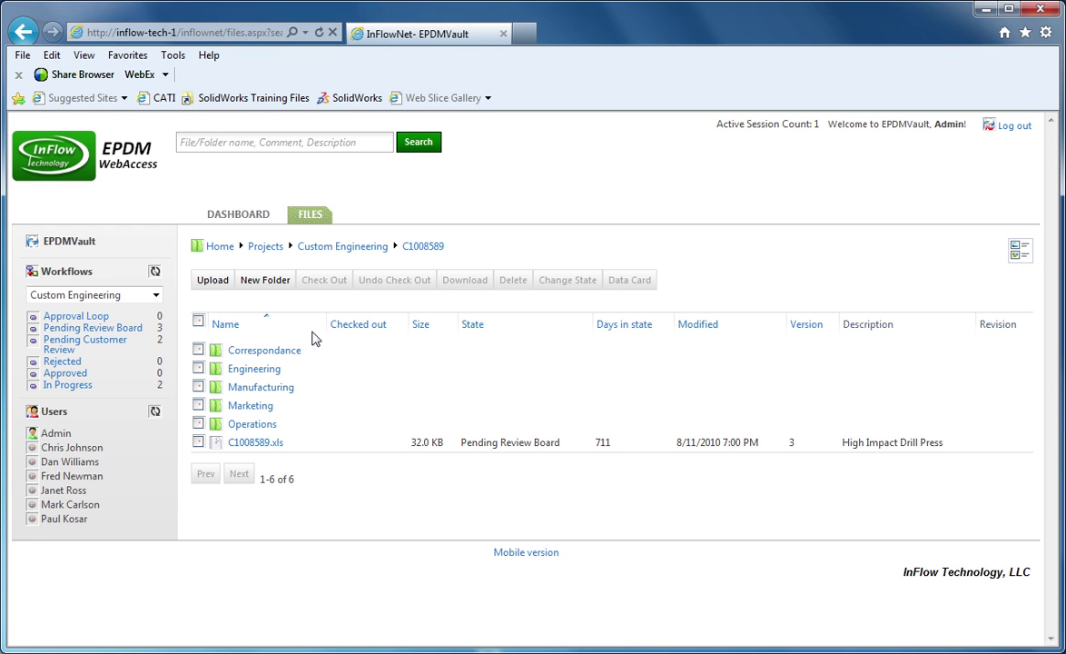
- Begin an 'I approve' state change on C1008589.xls with a comment, then cancel it
click(199, 443)
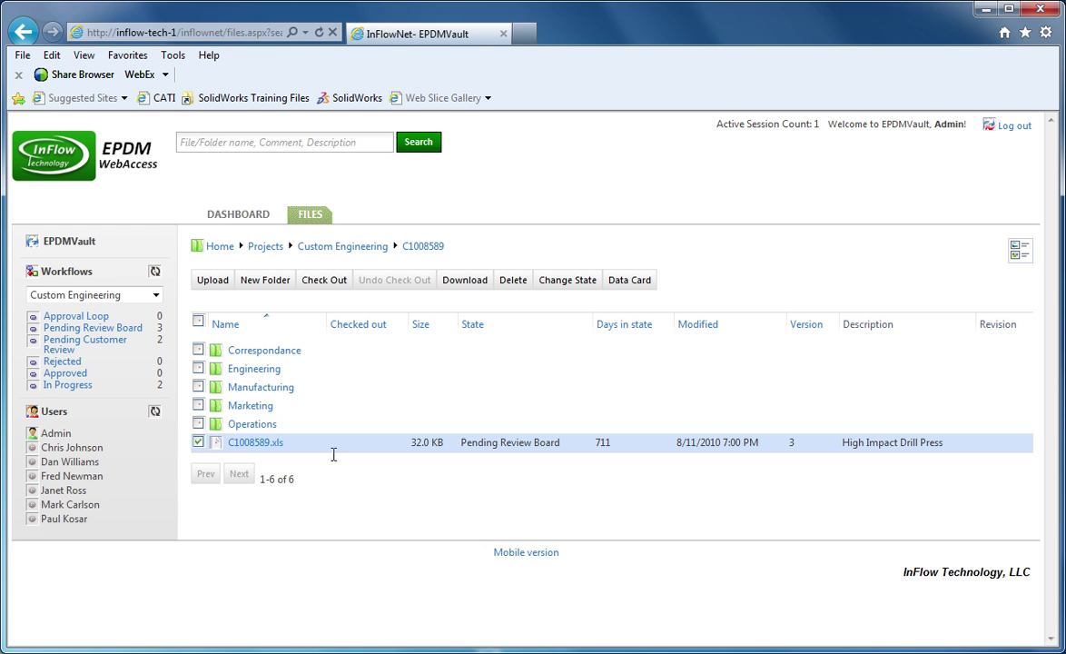
click(563, 280)
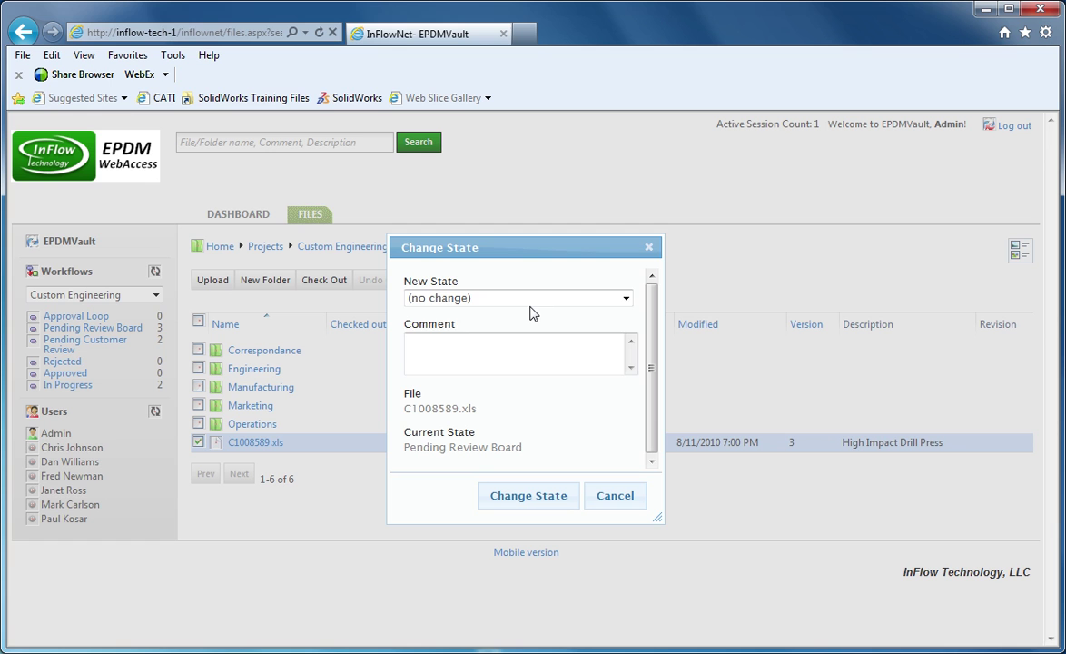
click(533, 301)
click(509, 331)
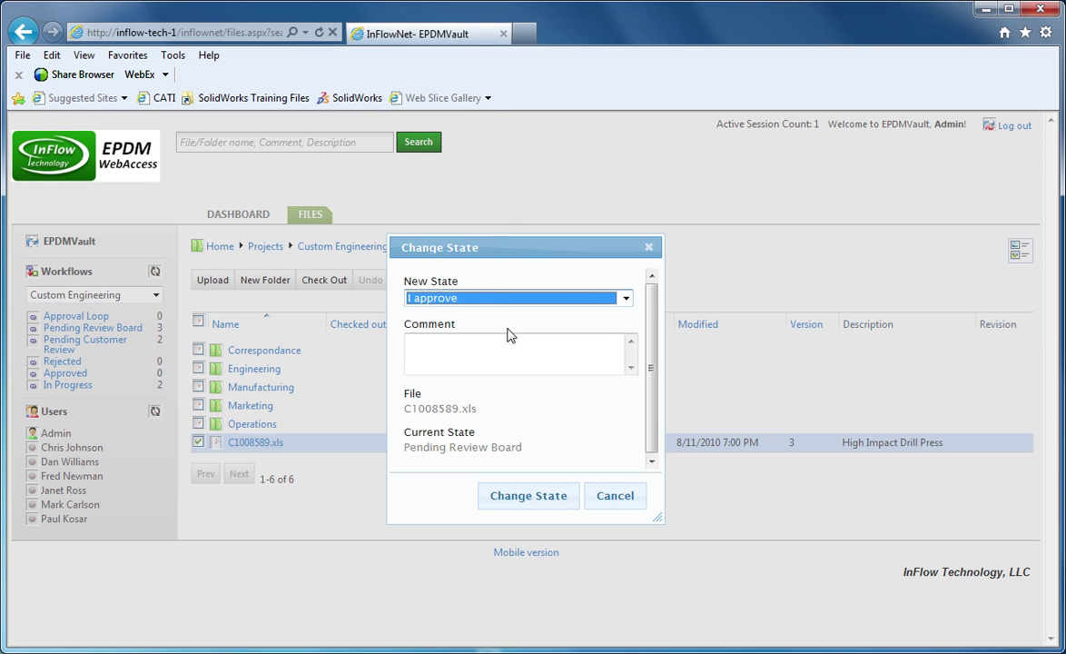
click(501, 356)
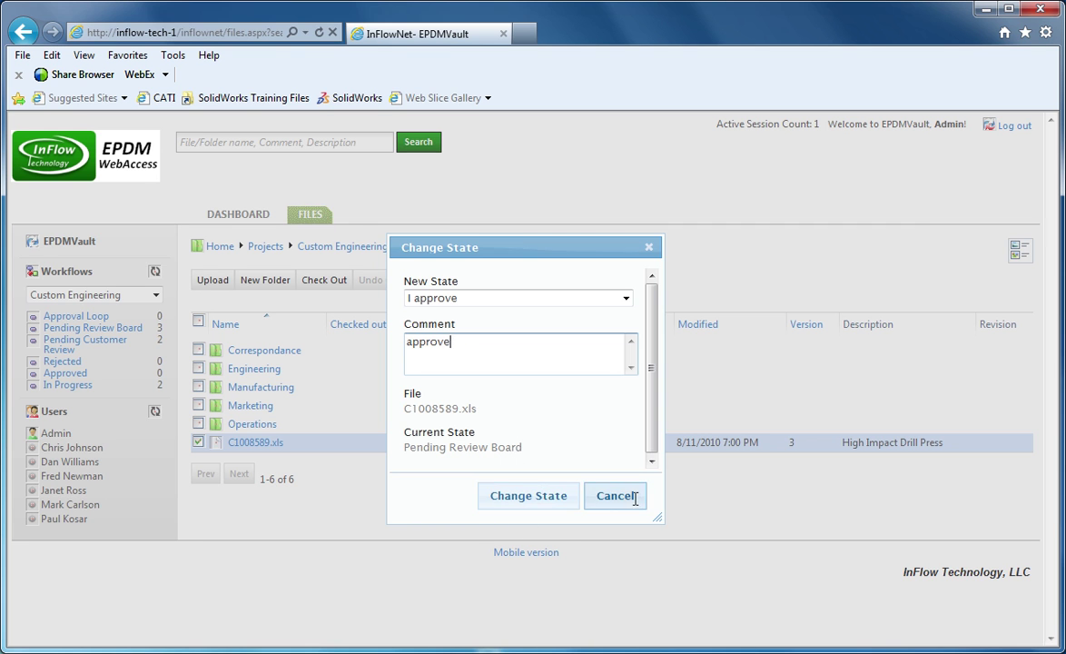
click(616, 495)
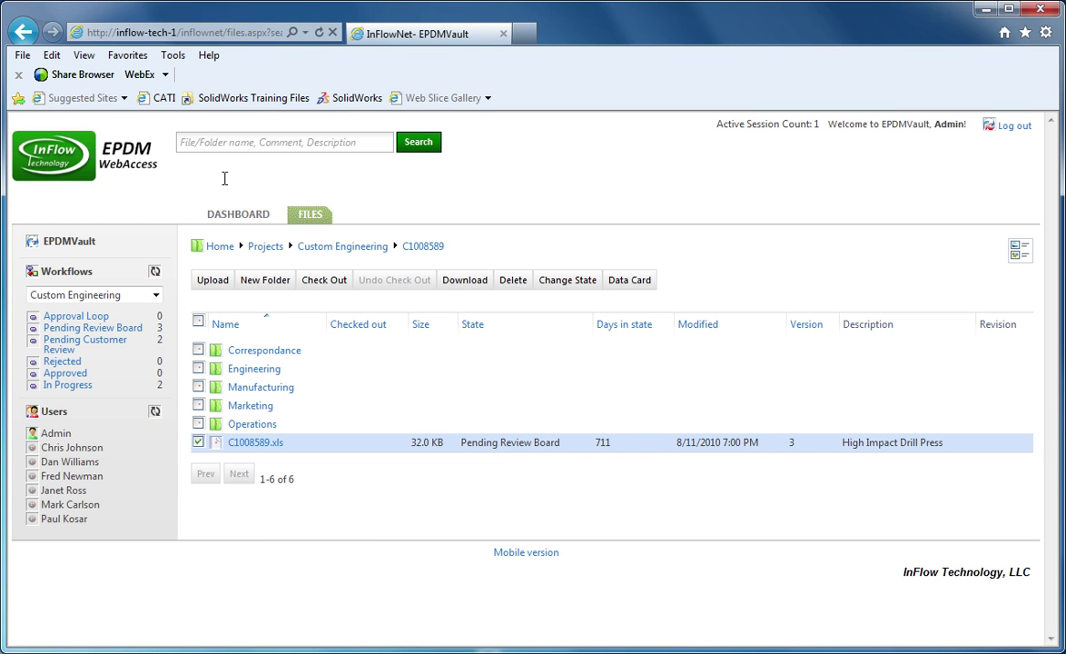
- Navigate from the vault root to Products > Consumer > 1800 Series > Design
click(313, 224)
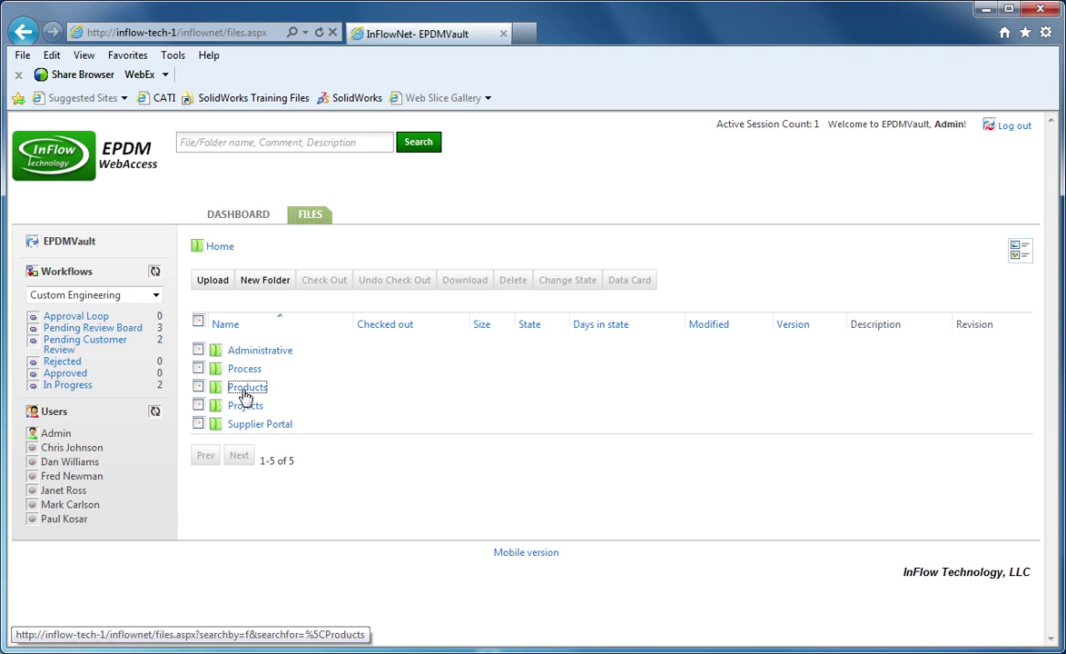
click(245, 389)
click(243, 354)
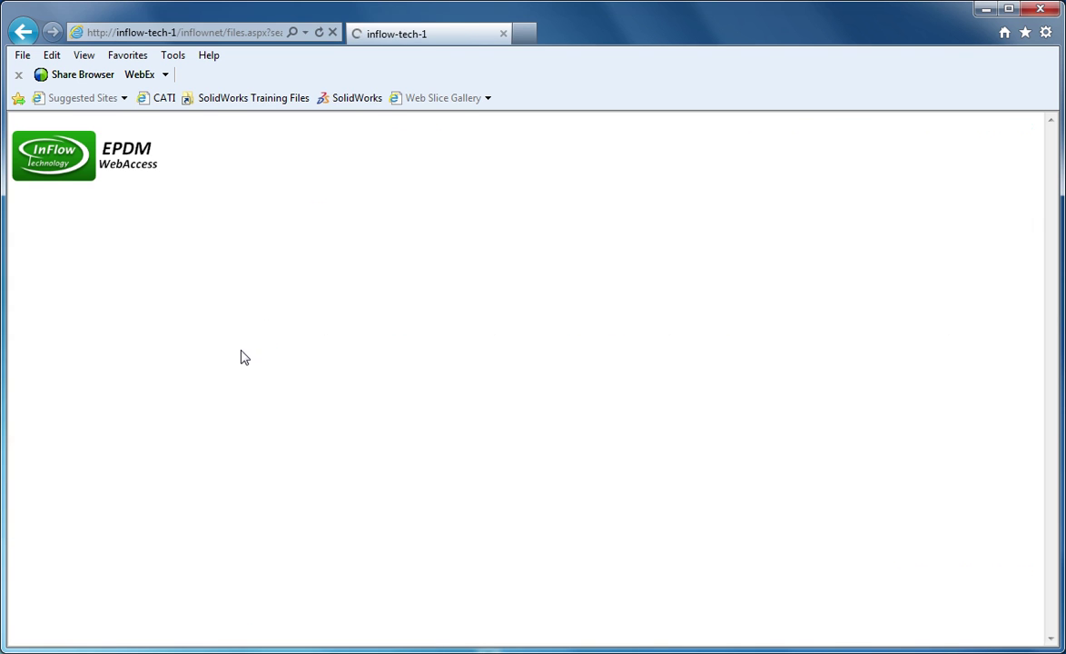
click(245, 354)
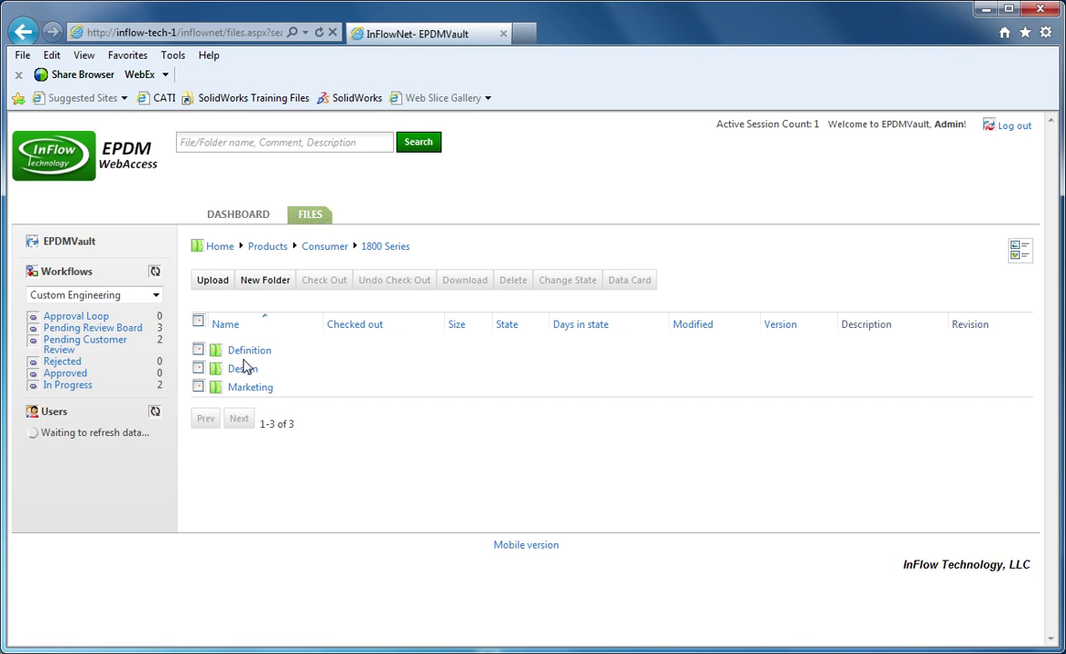
click(243, 369)
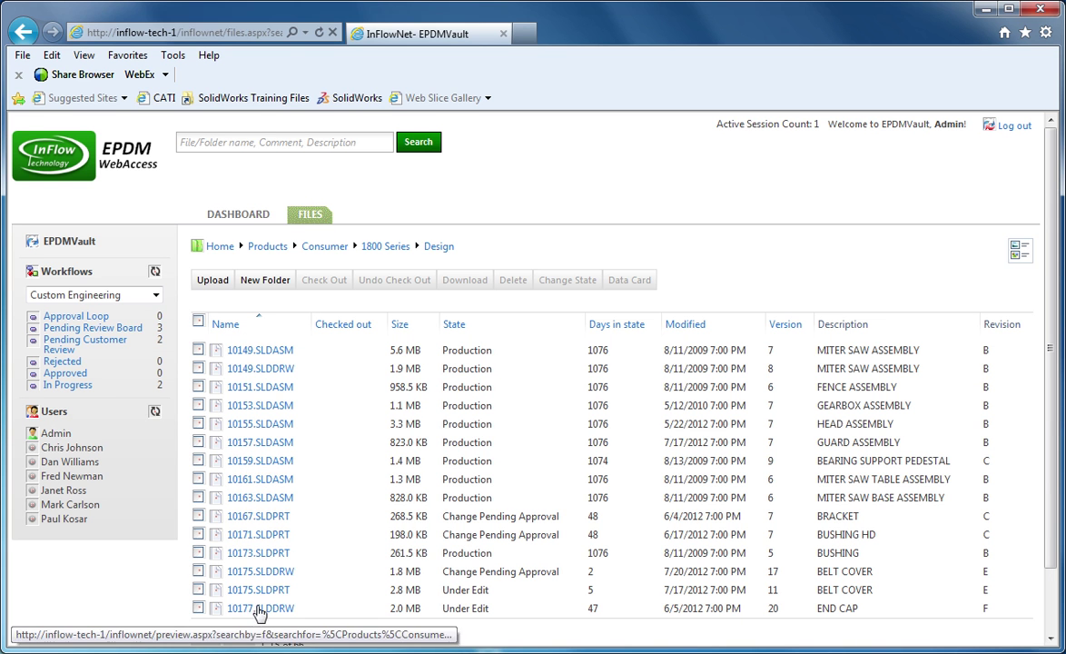
- Preview drawing 10175.SLDDRW in eDrawings, zooming in and bringing up viewer options
click(258, 573)
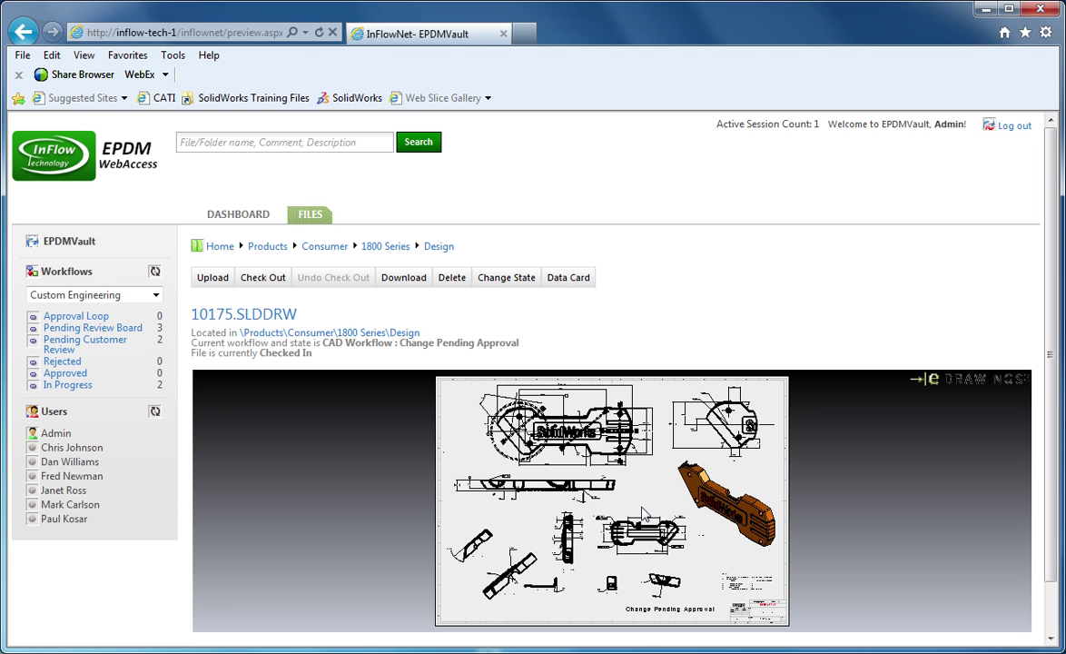
scroll(642, 513, up, 5)
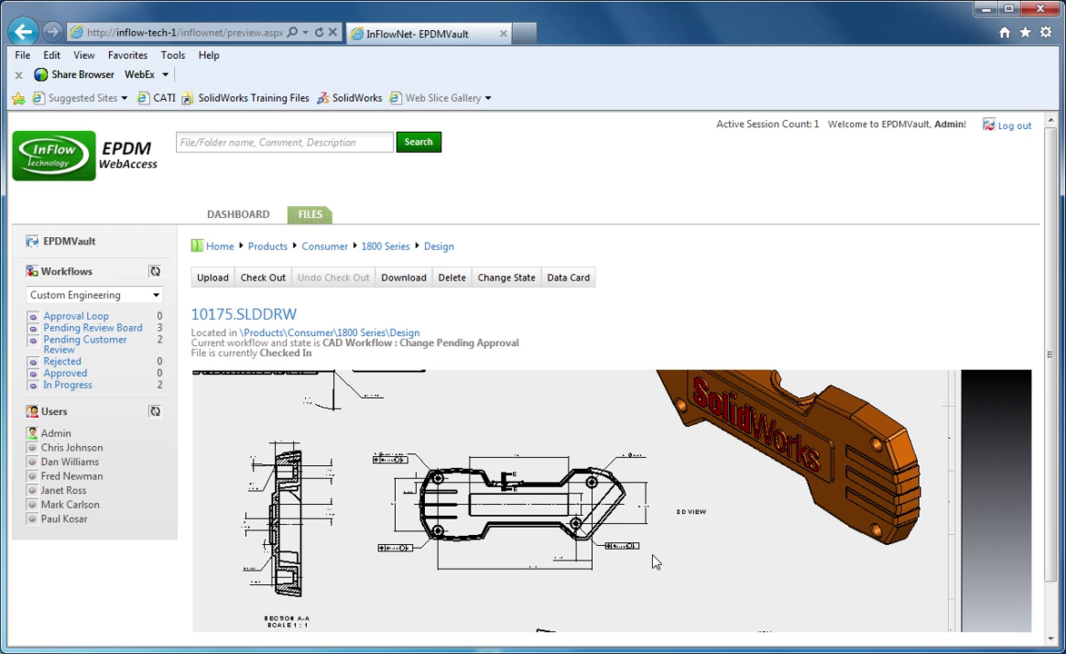
right_click(591, 524)
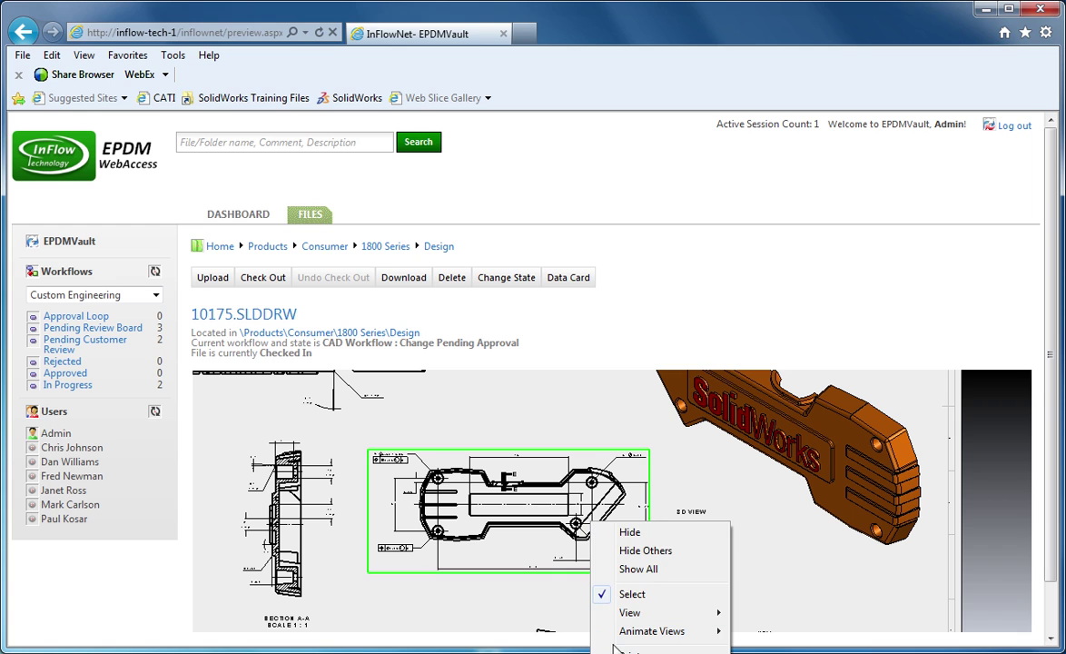
right_click(600, 403)
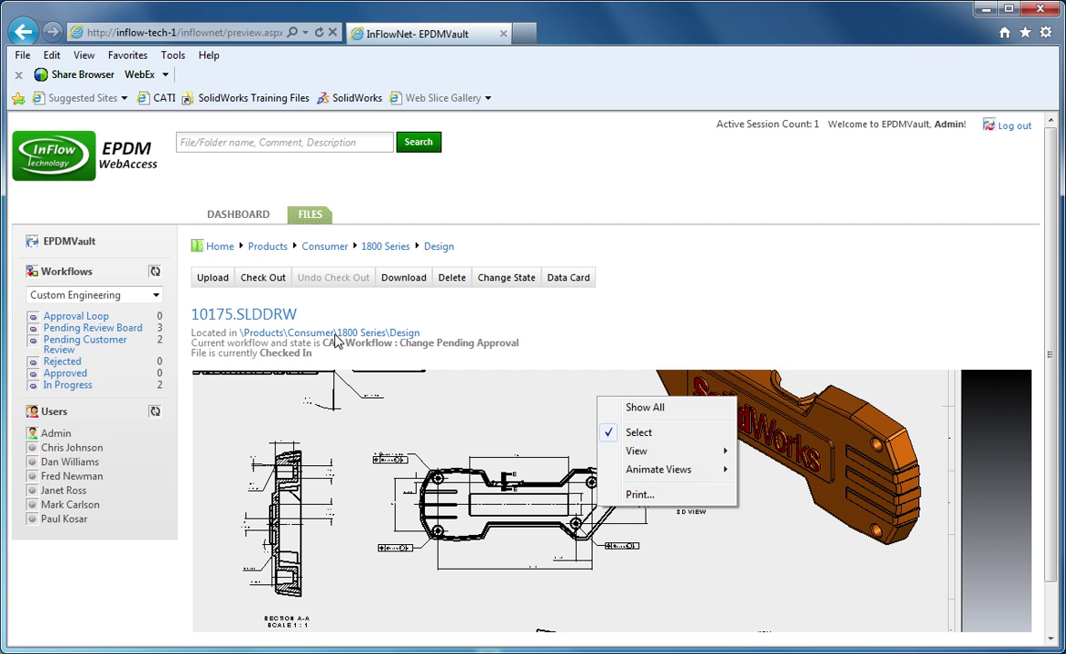
- Preview assembly 10153.SLDASM and orbit, zoom and reorient the gearbox model
click(440, 247)
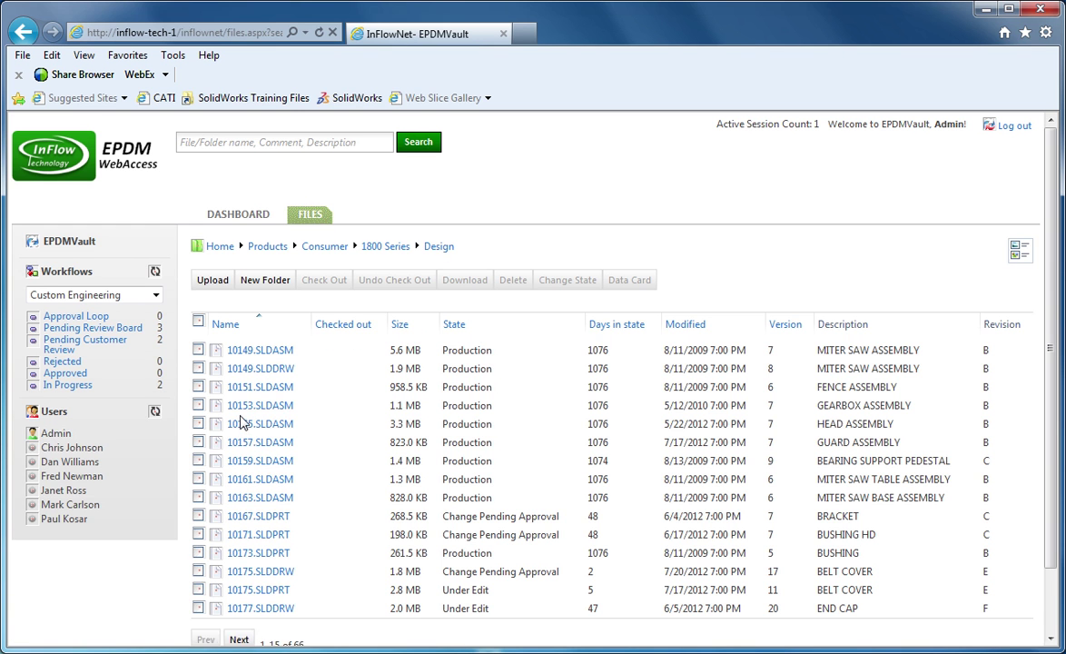
click(262, 406)
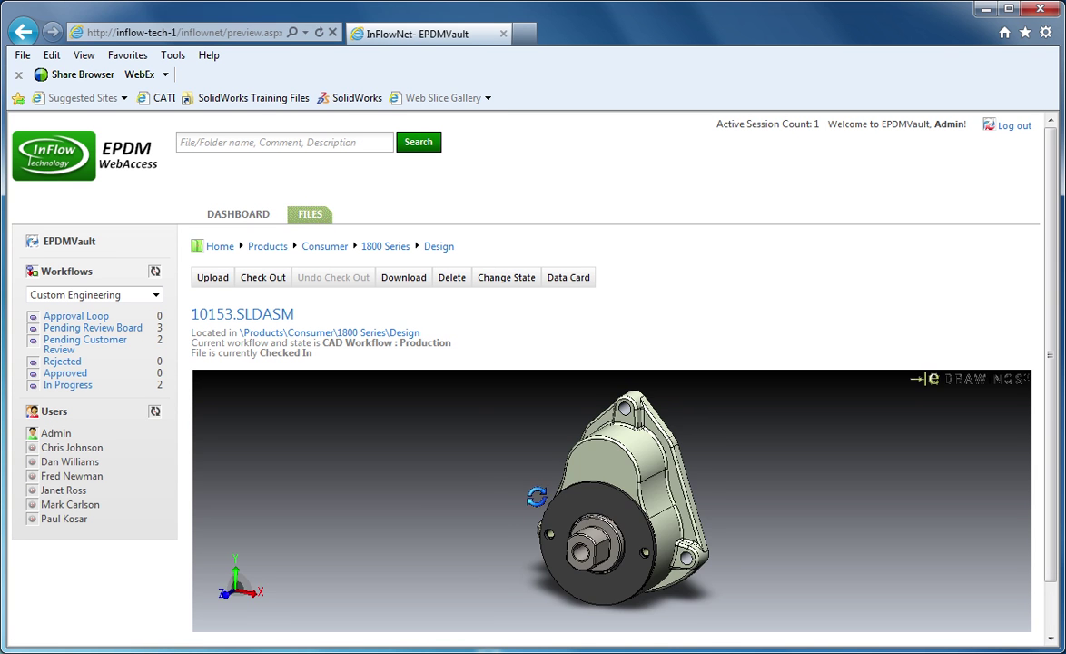
drag(542, 492, 466, 420)
scroll(627, 506, up, 5)
right_click(537, 423)
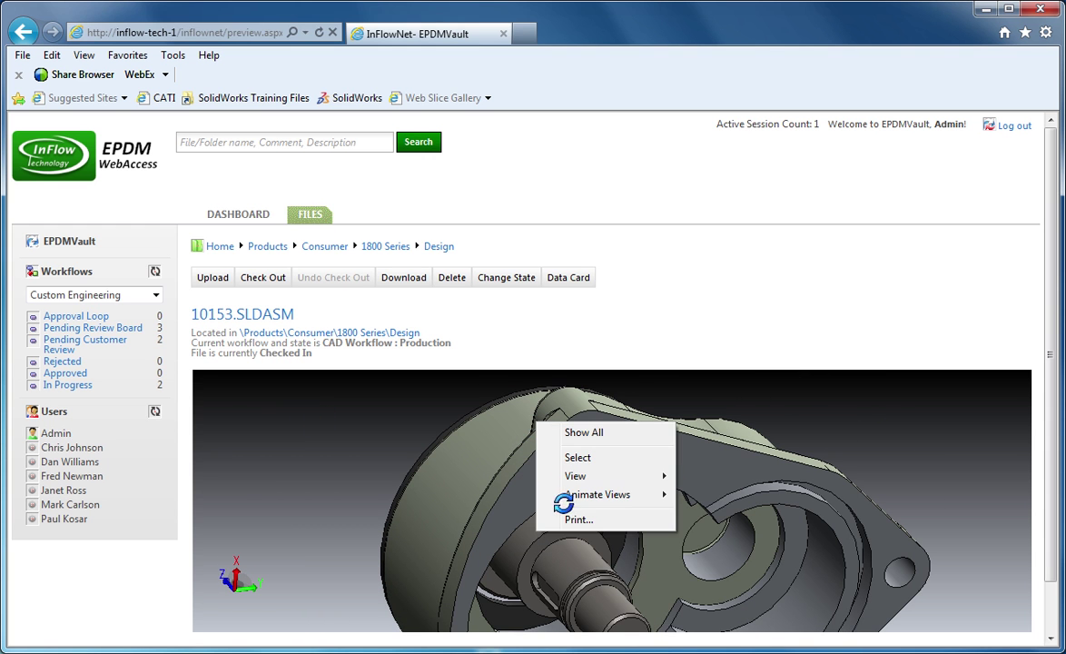
mouse_move(578, 479)
drag(293, 454, 669, 440)
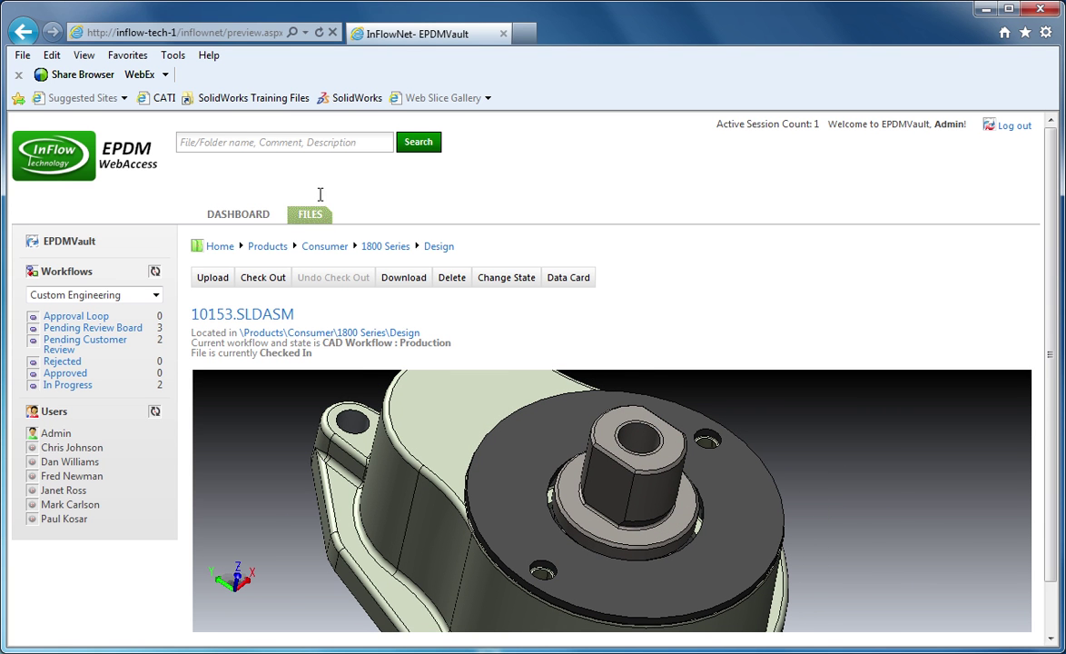
- Search the vault for keyword 101, go to the next results page, and switch to tile view
click(255, 142)
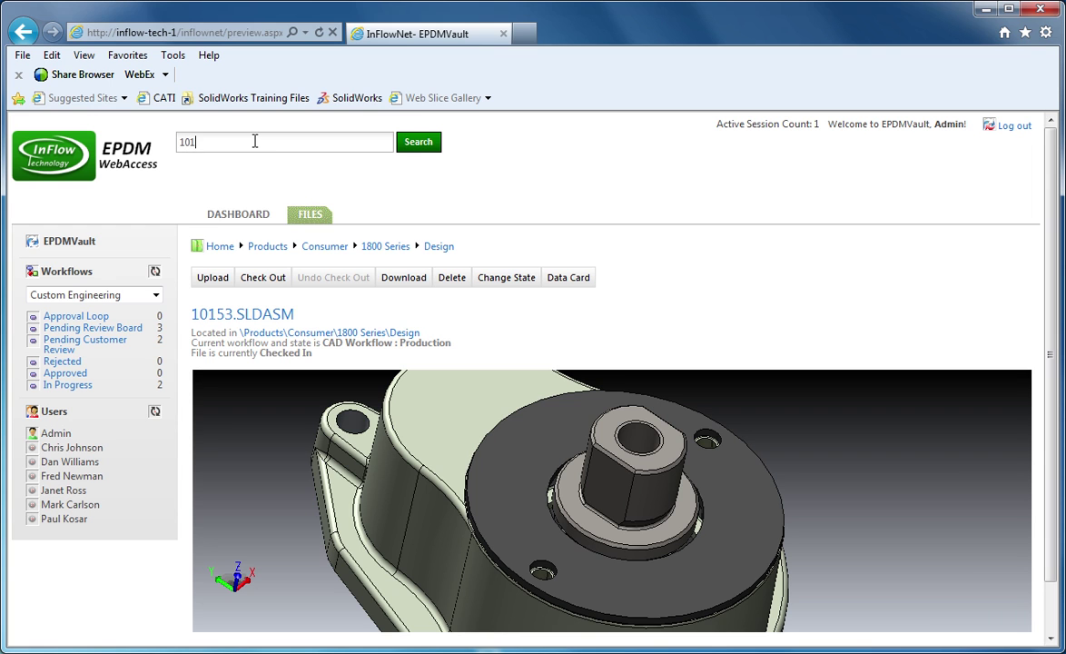
text(101)
click(422, 144)
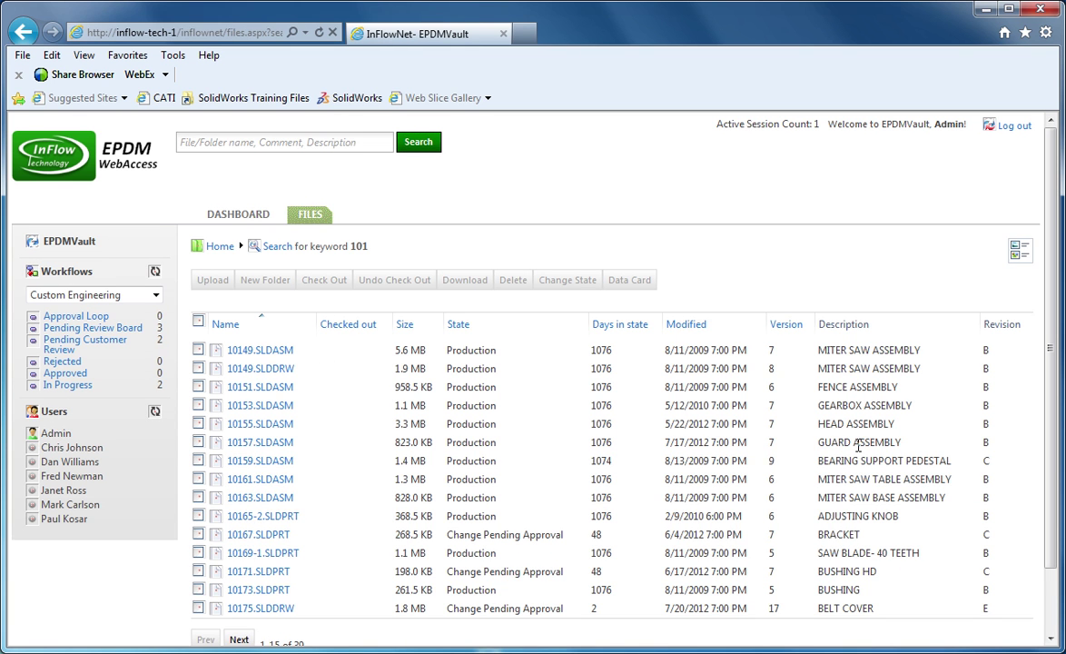
scroll(1052, 318, down, 2)
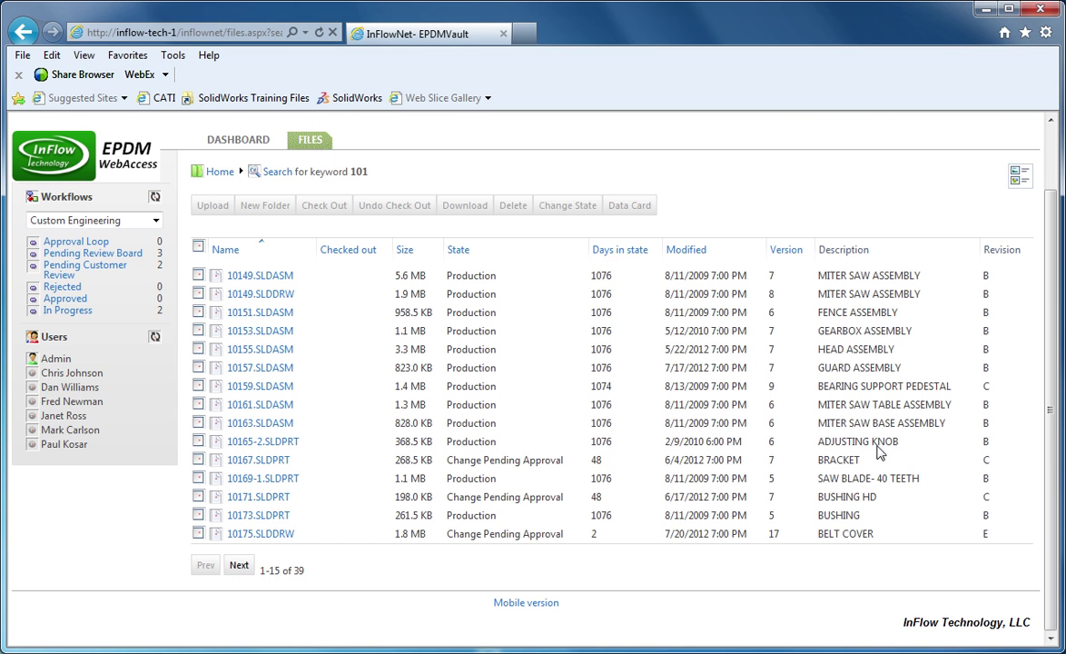
drag(263, 572, 304, 571)
click(240, 570)
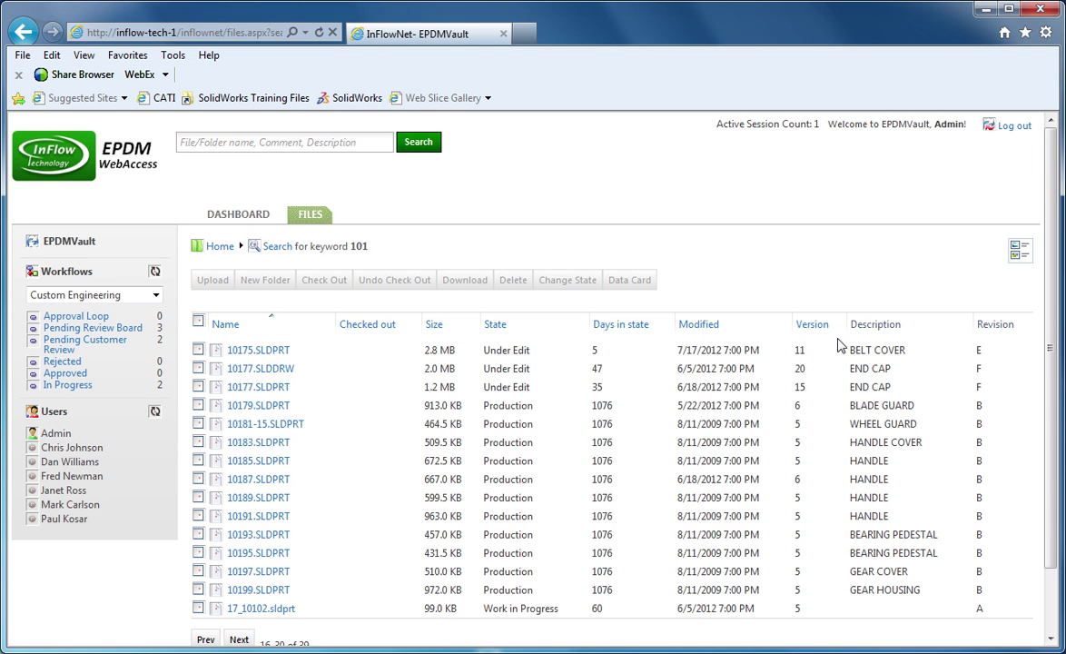
click(1020, 251)
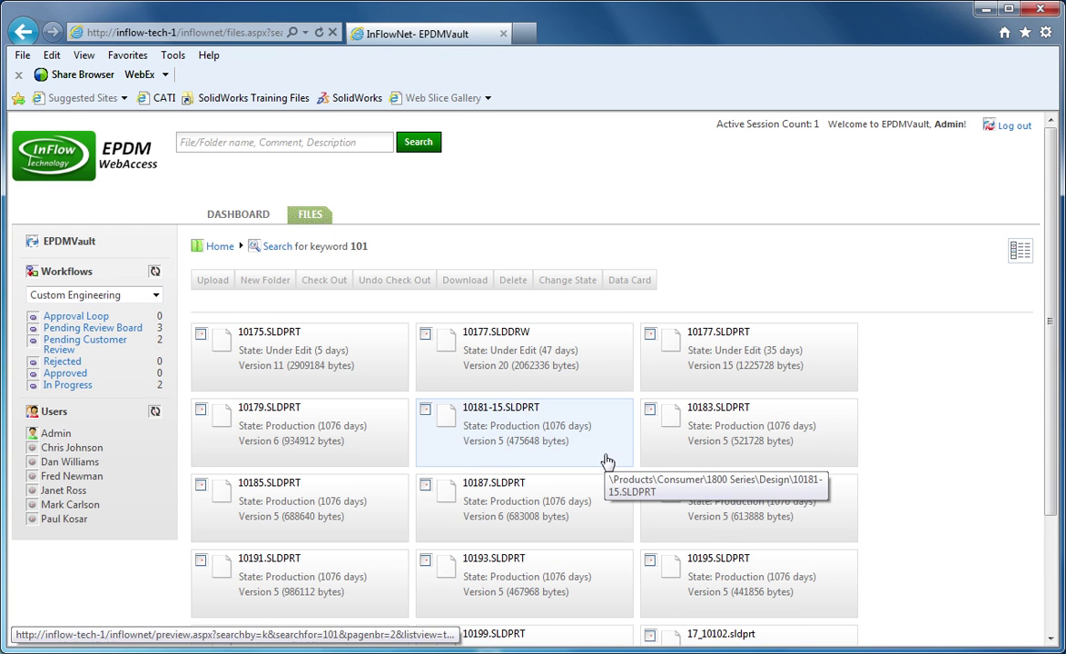
- Preview part 10187.SLDPRT, rotate it to inspect both sides, and return to the Dashboard
click(530, 513)
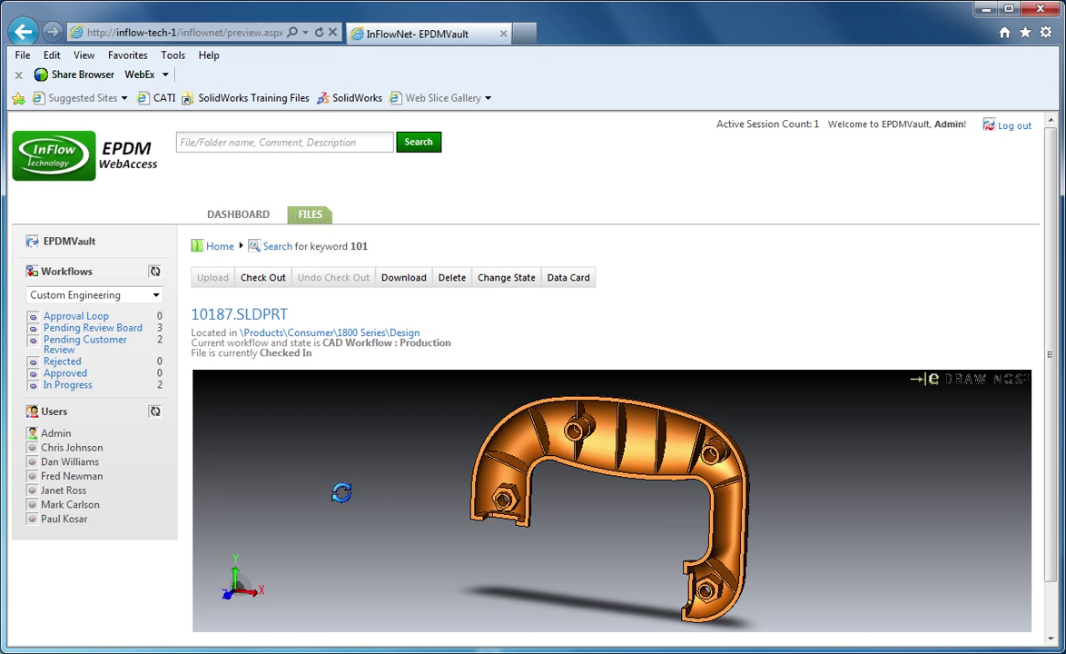
drag(342, 498, 655, 507)
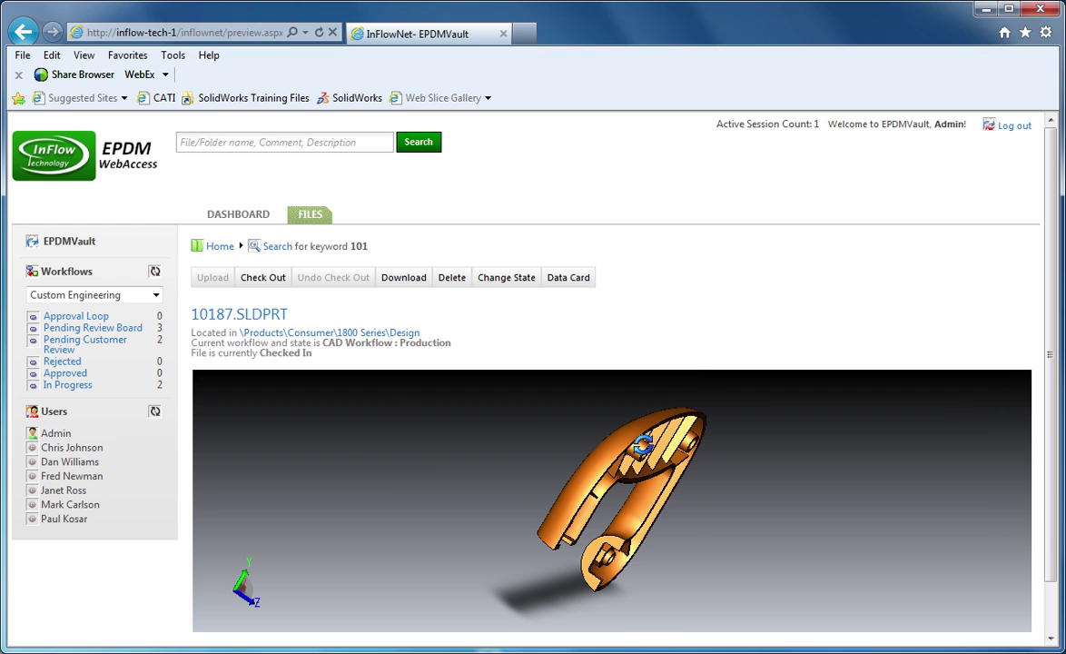
drag(591, 409, 806, 475)
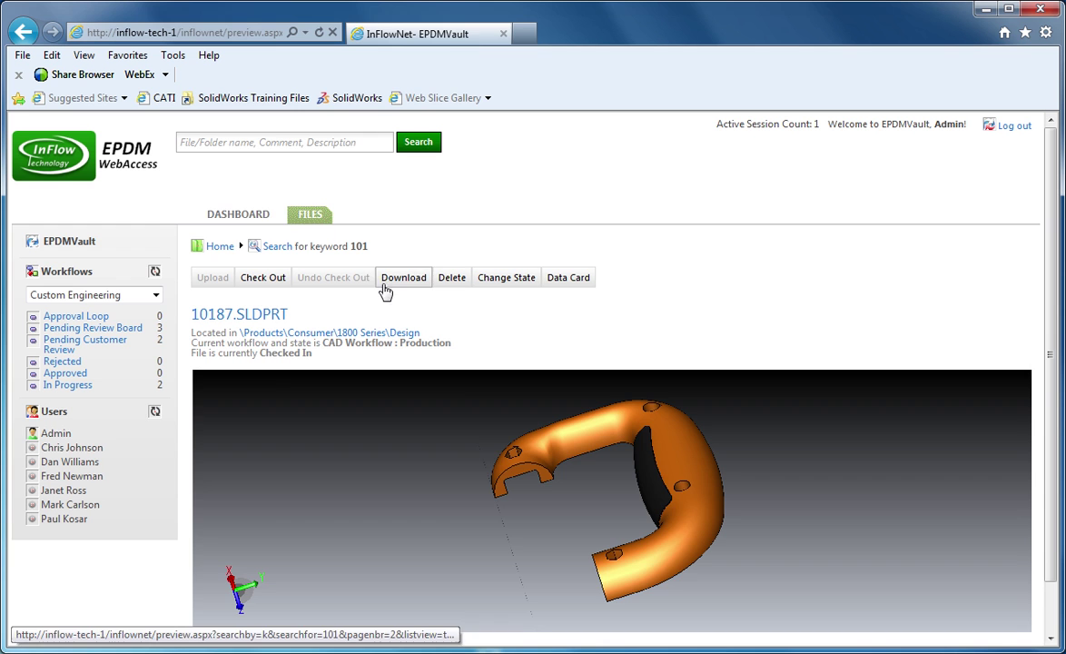
click(241, 218)
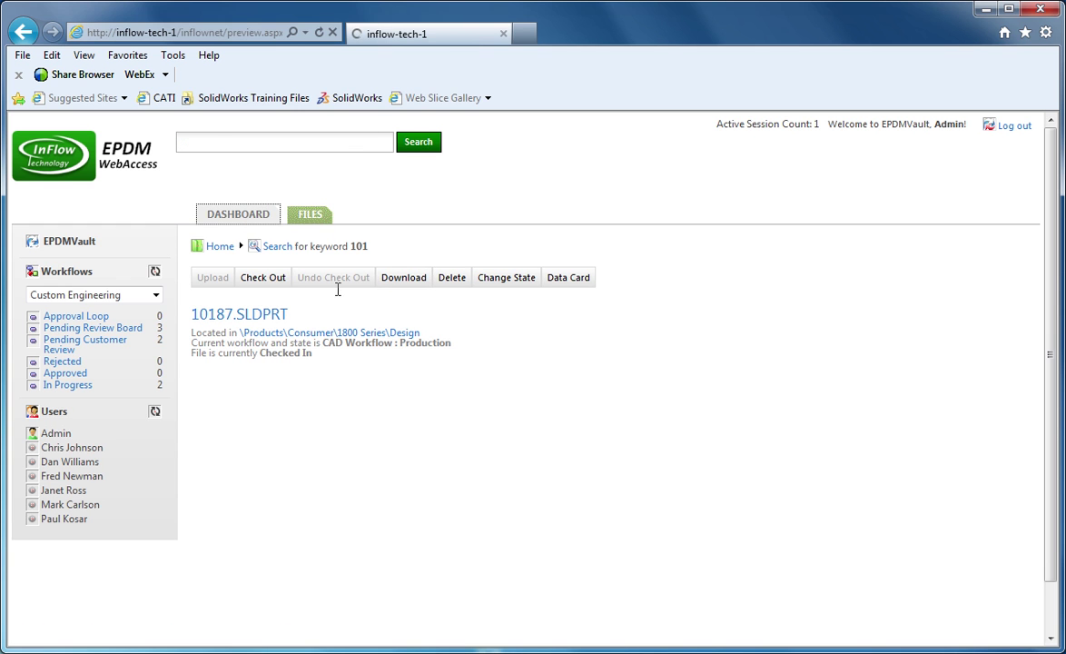